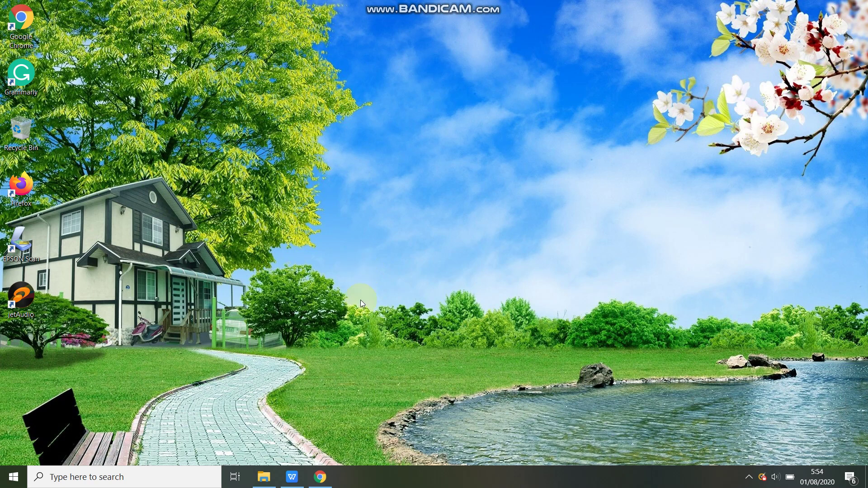
# - Restore the Rumus Tabel Dengan Excel workbook and review the effect notes in H3 and H4
pyautogui.click(292, 477)
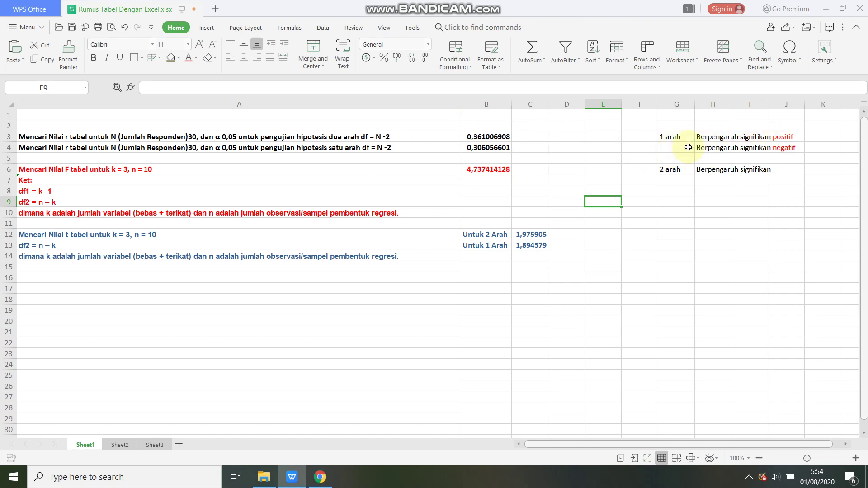
pyautogui.click(700, 150)
pyautogui.click(774, 151)
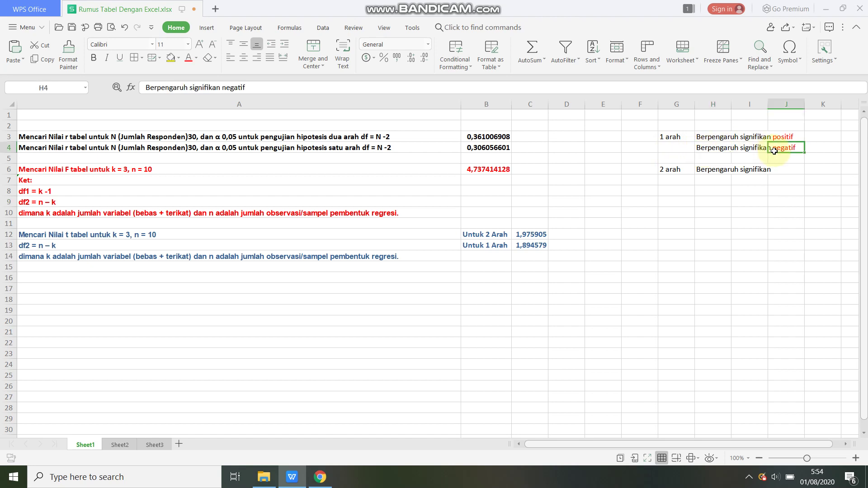
pyautogui.click(718, 137)
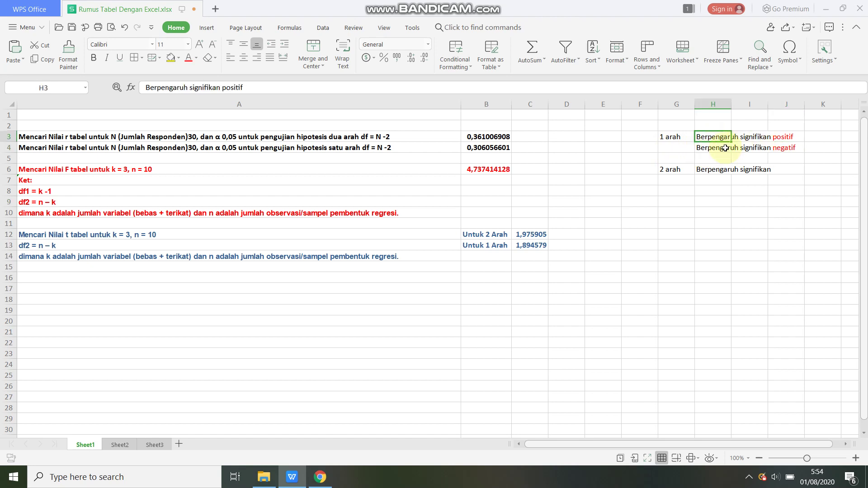
pyautogui.click(612, 149)
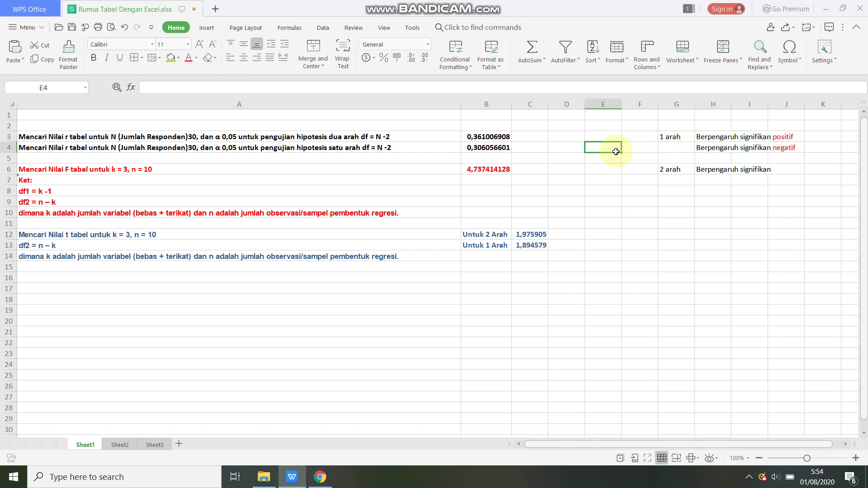
# - Review the 1 arah label in G3, the two-tailed note in H6 and the A3 description
pyautogui.click(661, 138)
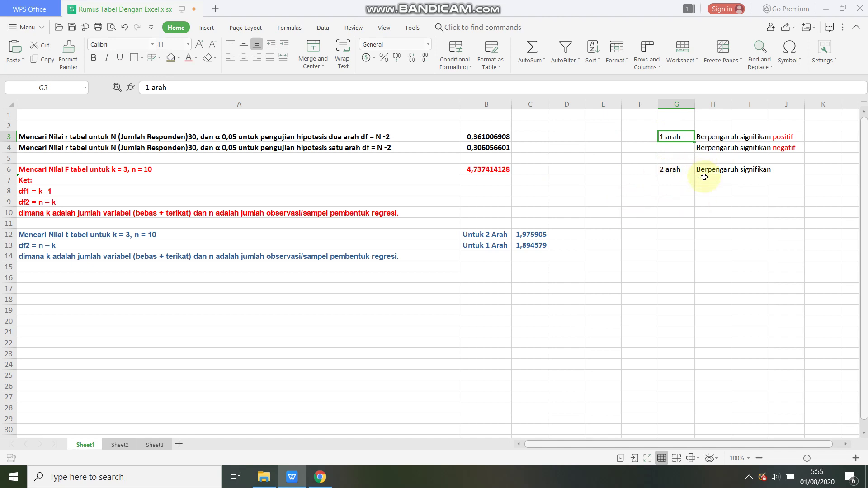
pyautogui.click(707, 173)
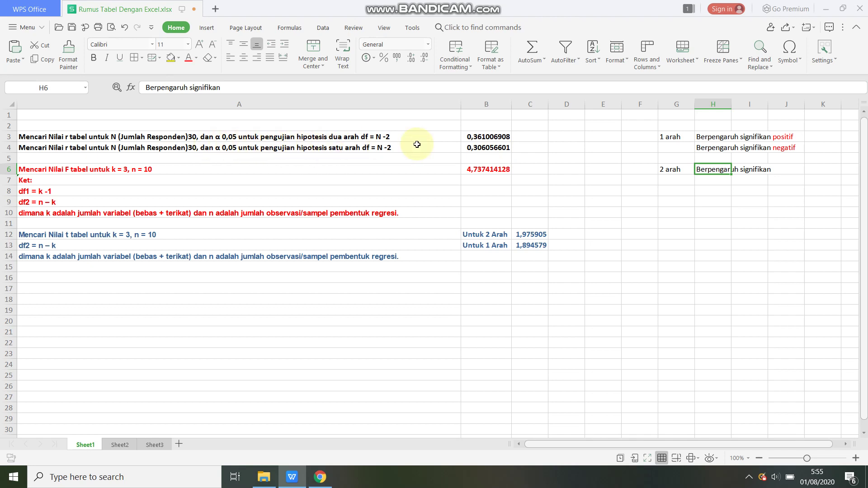
pyautogui.click(43, 138)
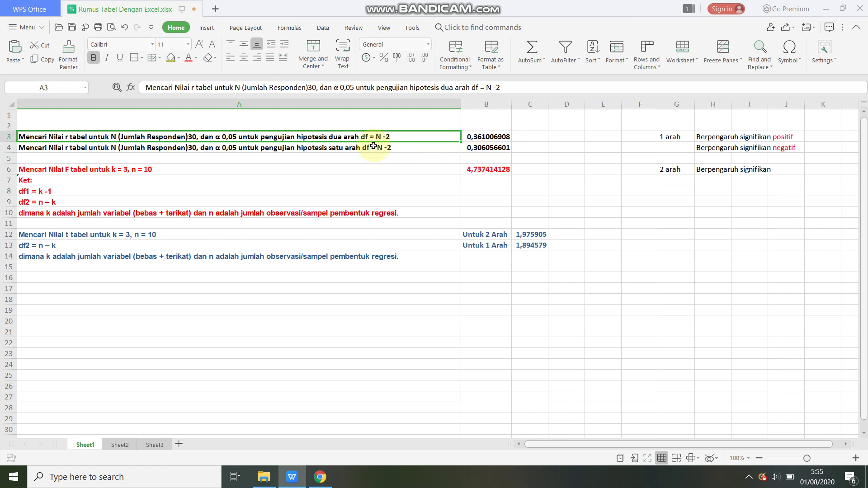
pyautogui.click(479, 136)
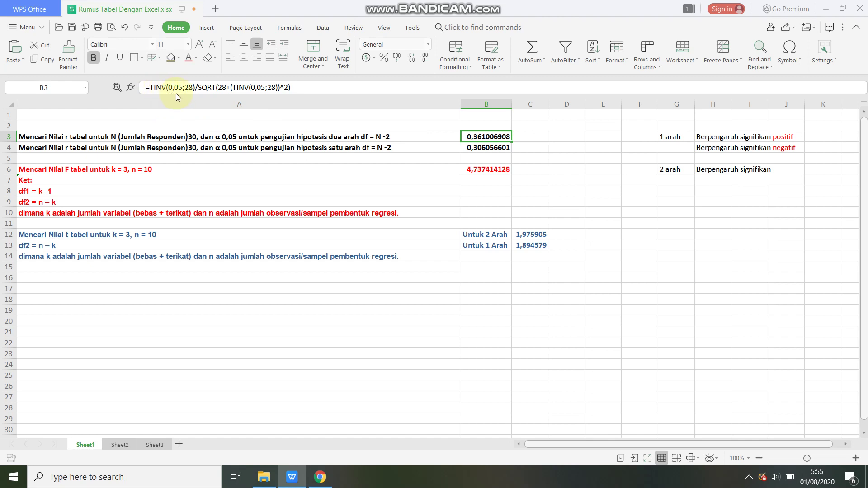
pyautogui.click(188, 87)
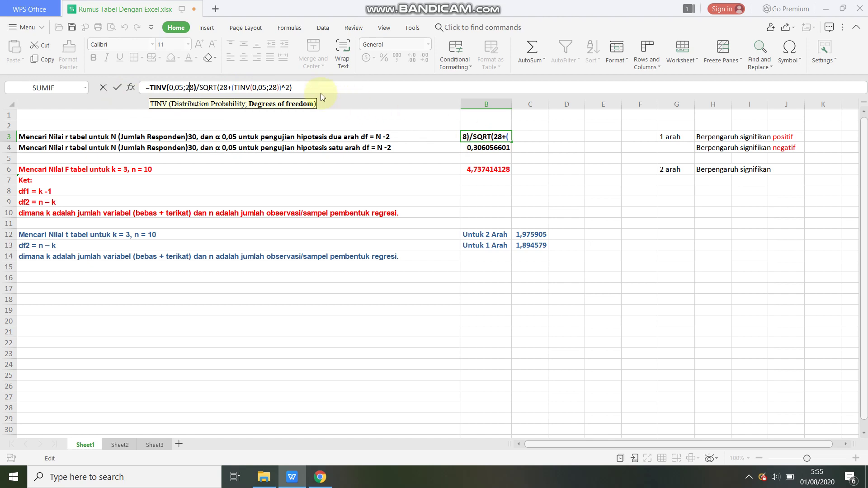
pyautogui.press('Return')
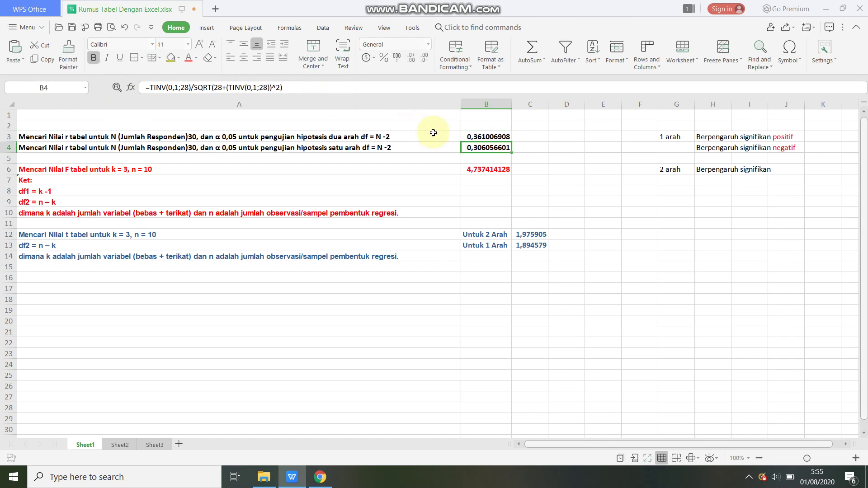
pyautogui.click(476, 134)
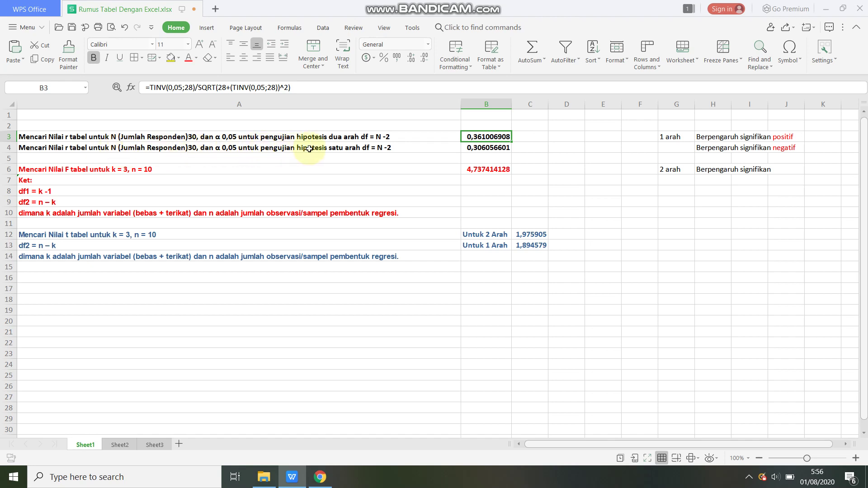
pyautogui.click(352, 137)
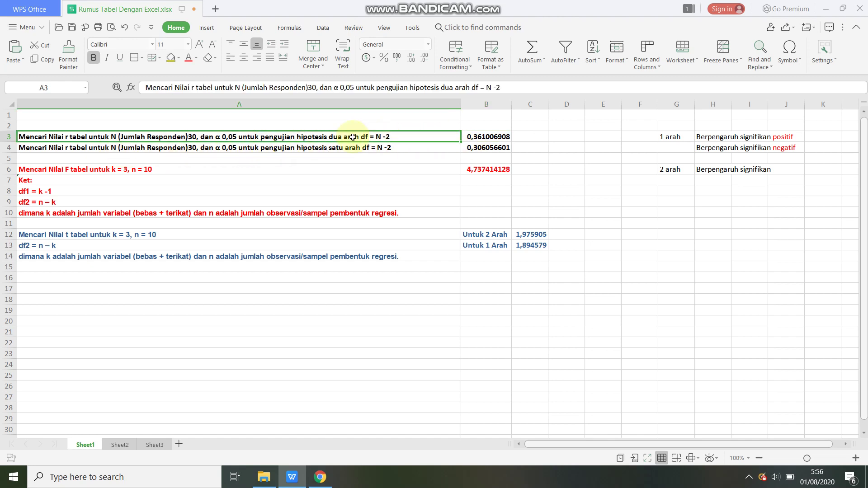
pyautogui.click(492, 136)
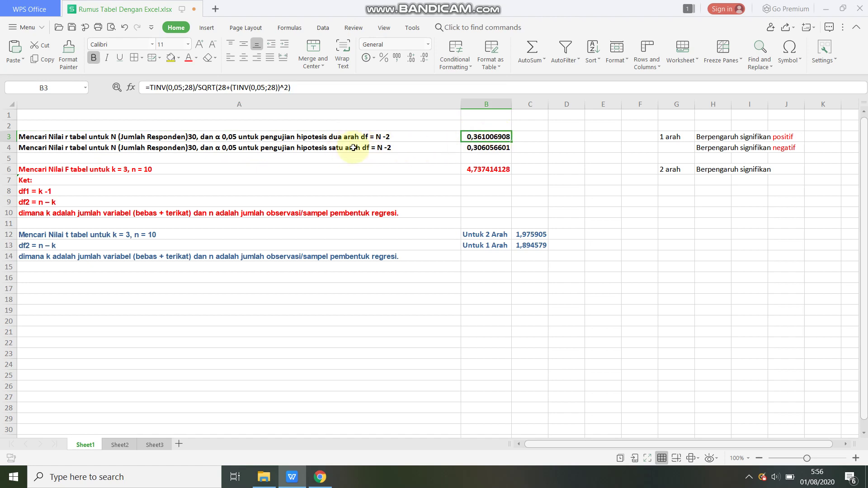
pyautogui.click(474, 149)
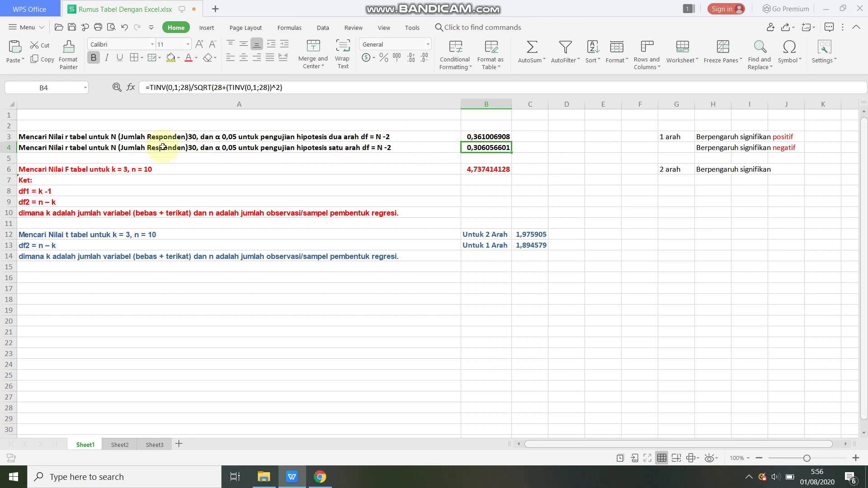
pyautogui.click(180, 88)
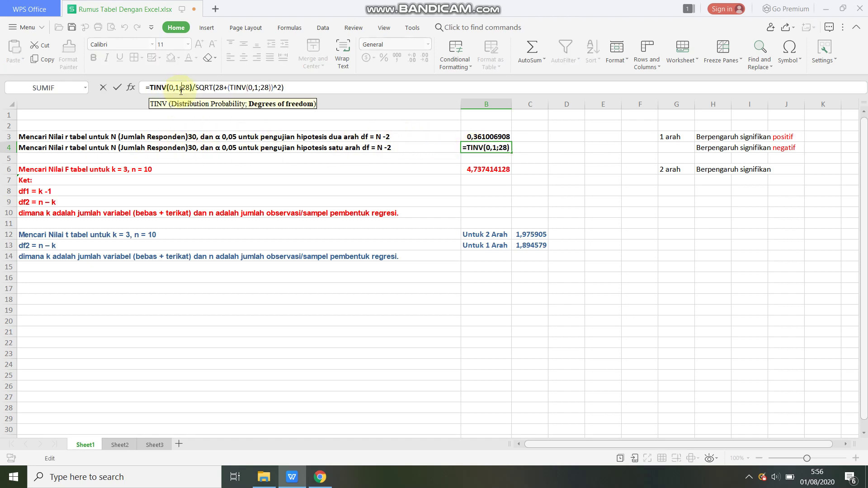
pyautogui.click(219, 89)
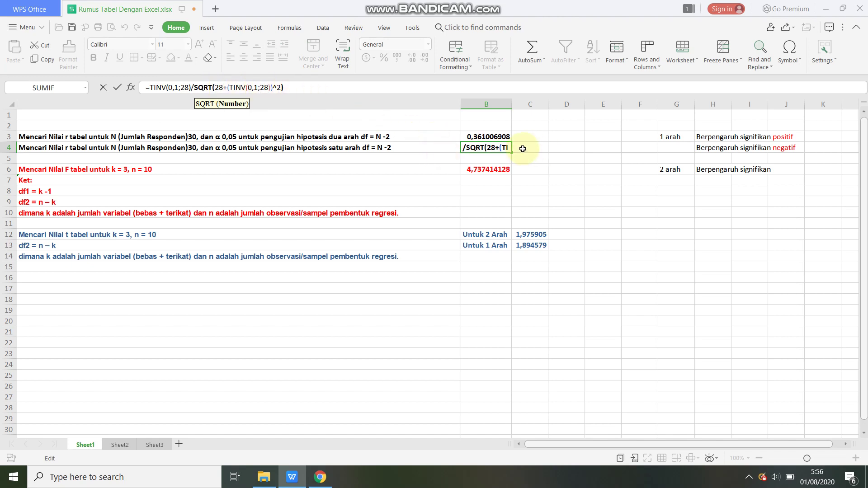
pyautogui.press('Return')
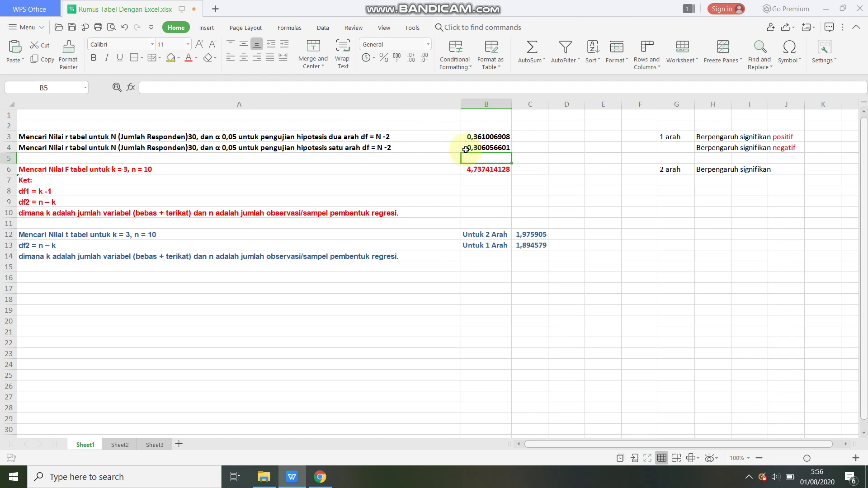
pyautogui.click(471, 136)
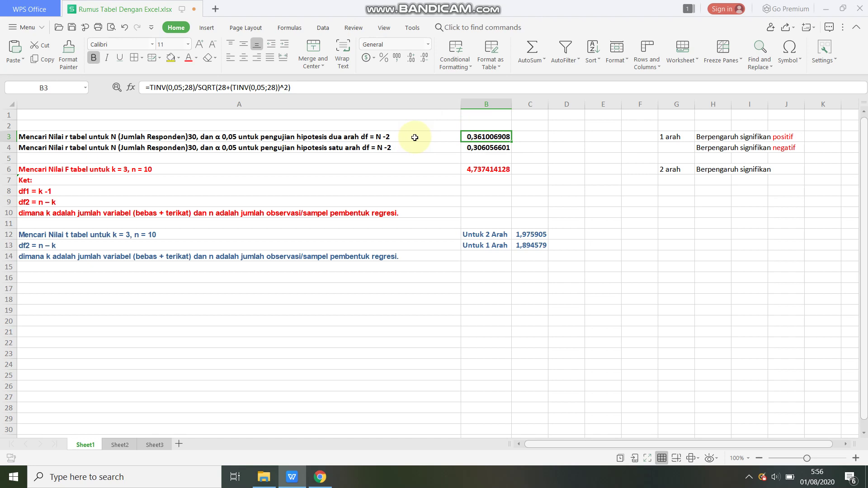
pyautogui.moveTo(364, 4)
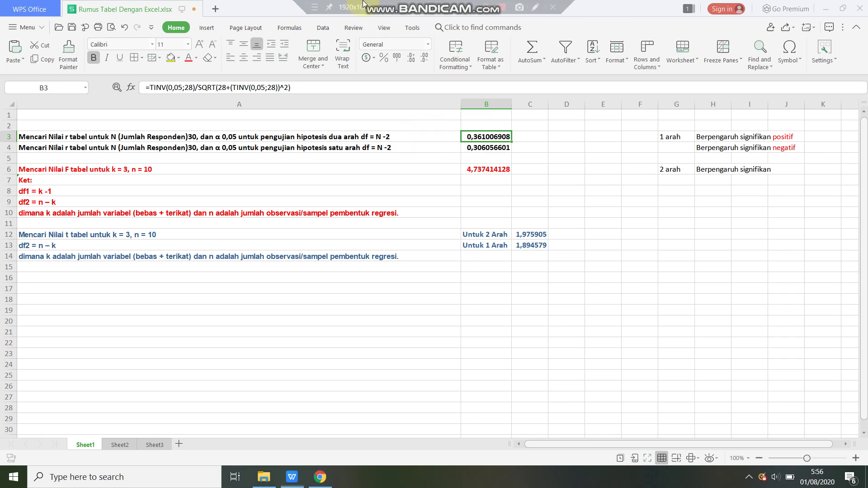
# - In the r-table PDF, select the df 28 value 0.3061 and compare it with the spreadsheet
pyautogui.hotkey('alt', 'Tab')
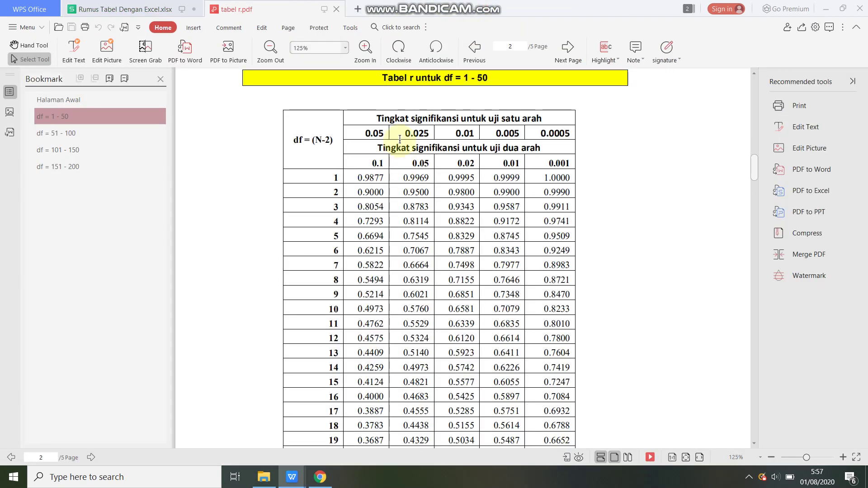
pyautogui.scroll(1, 397, 141)
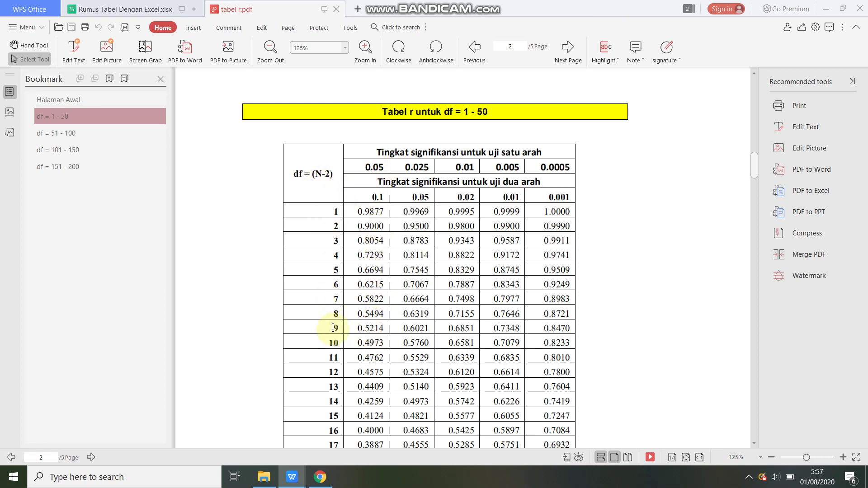
pyautogui.scroll(-2, 290, 397)
pyautogui.scroll(-2, 334, 384)
pyautogui.scroll(-2, 344, 382)
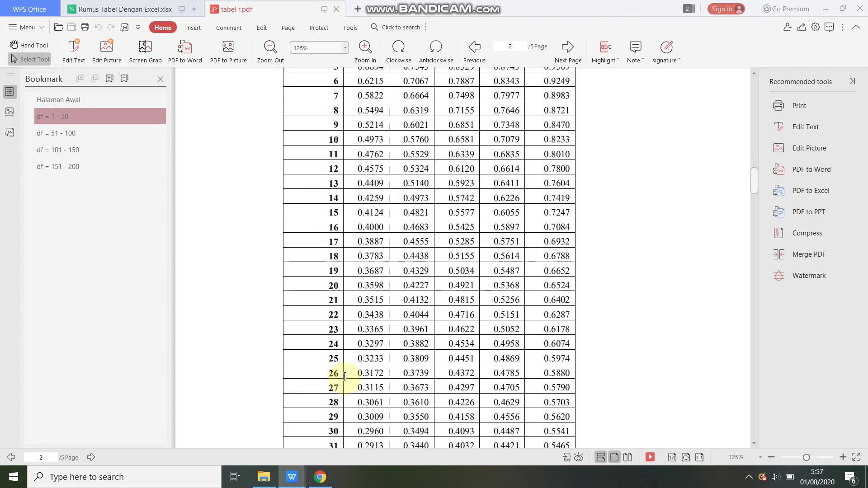
pyautogui.moveTo(359, 401); pyautogui.dragTo(384, 402)
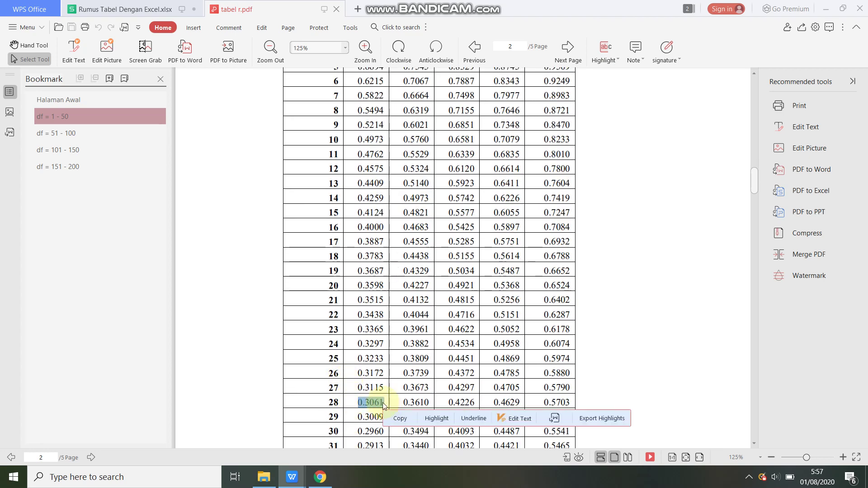
pyautogui.click(149, 6)
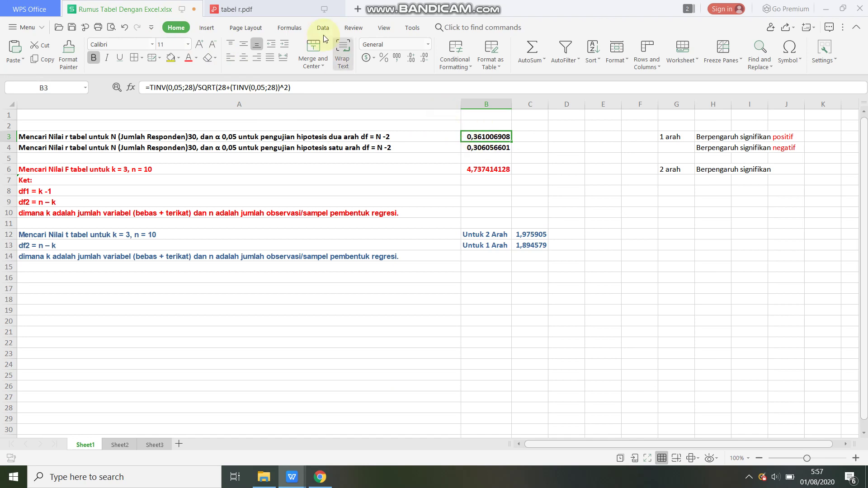
pyautogui.click(280, 8)
# - Mark the two-tailed 0.05 column and its df 28 value 0.3610 in the r-table
pyautogui.scroll(5, 336, 307)
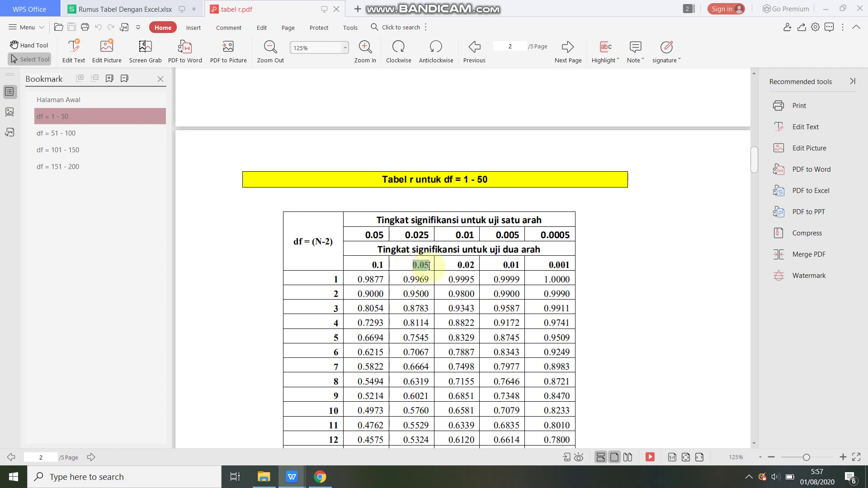
pyautogui.doubleClick(410, 266)
pyautogui.scroll(-2, 414, 271)
pyautogui.scroll(-2, 421, 276)
pyautogui.scroll(-3, 421, 275)
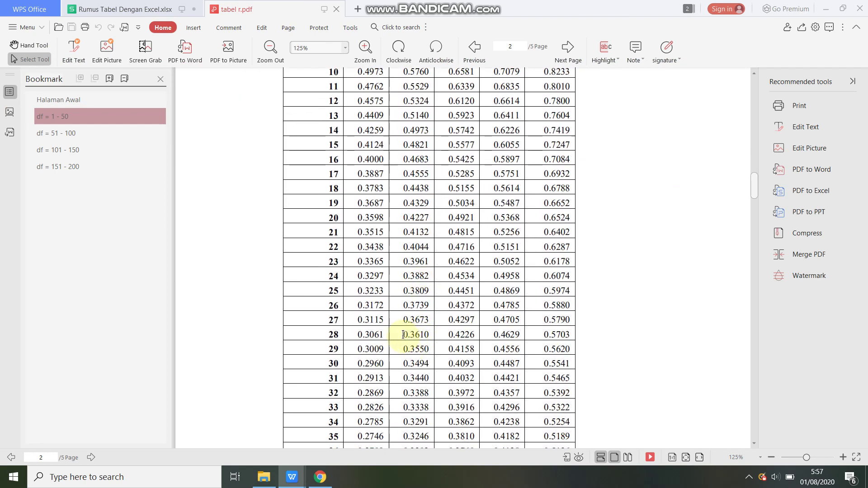
pyautogui.doubleClick(403, 334)
pyautogui.scroll(5, 421, 226)
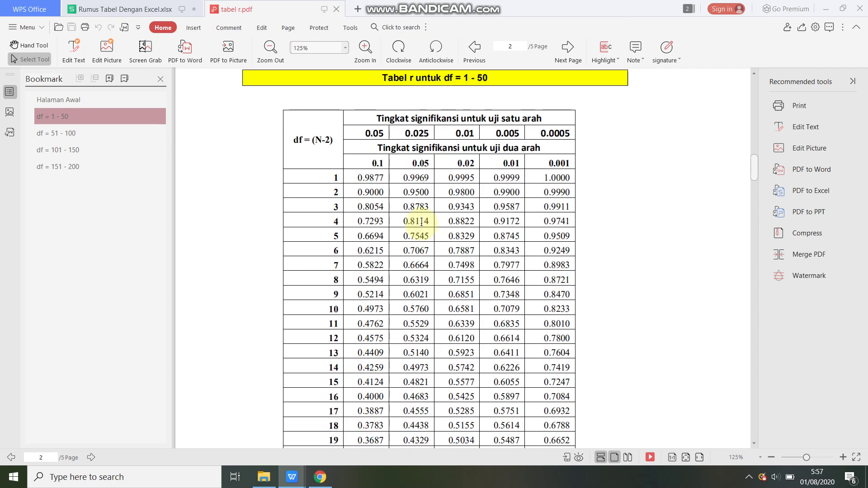
pyautogui.scroll(-4, 424, 176)
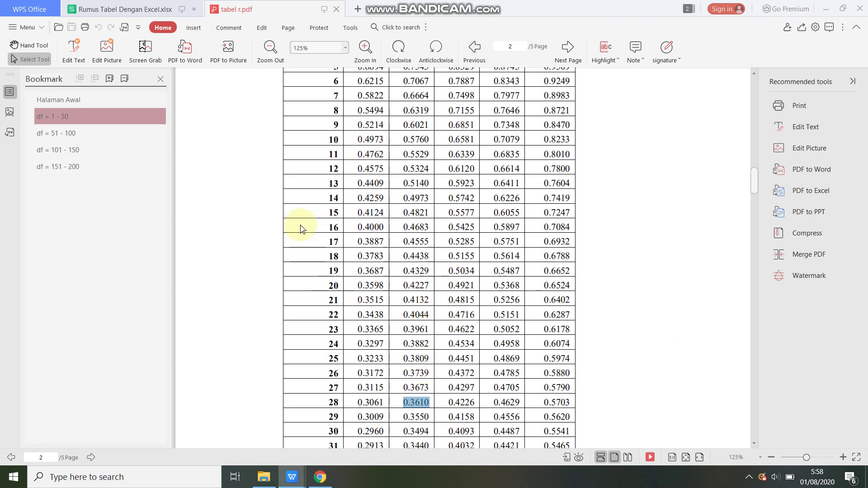
# - Compare the PDF's 0.3610 with B3's 0,361006908, finishing back in the workbook
pyautogui.click(125, 9)
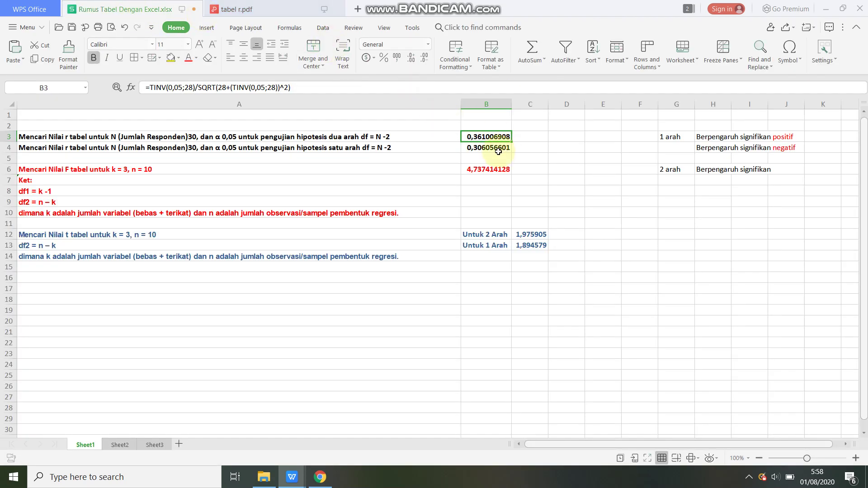
pyautogui.click(260, 5)
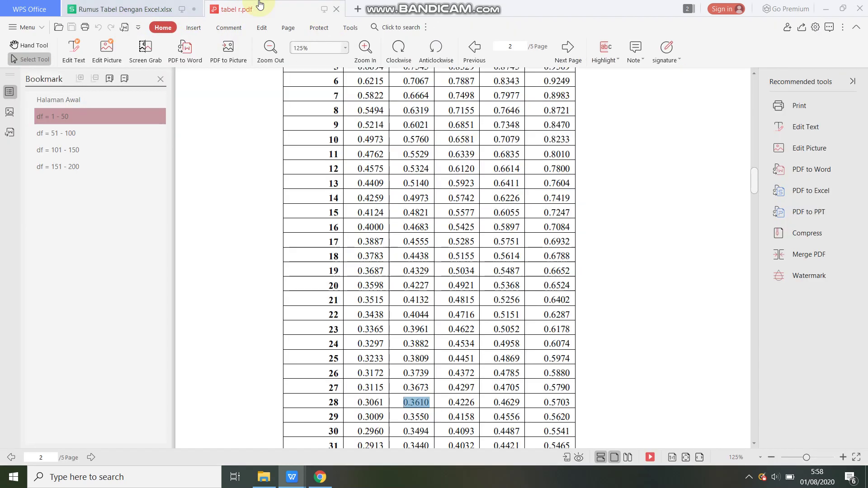
pyautogui.click(127, 9)
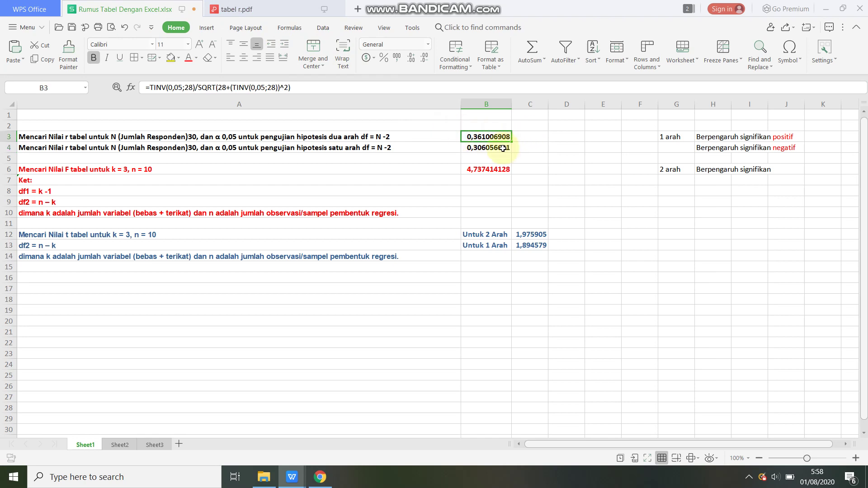
pyautogui.click(244, 9)
pyautogui.scroll(4, 355, 345)
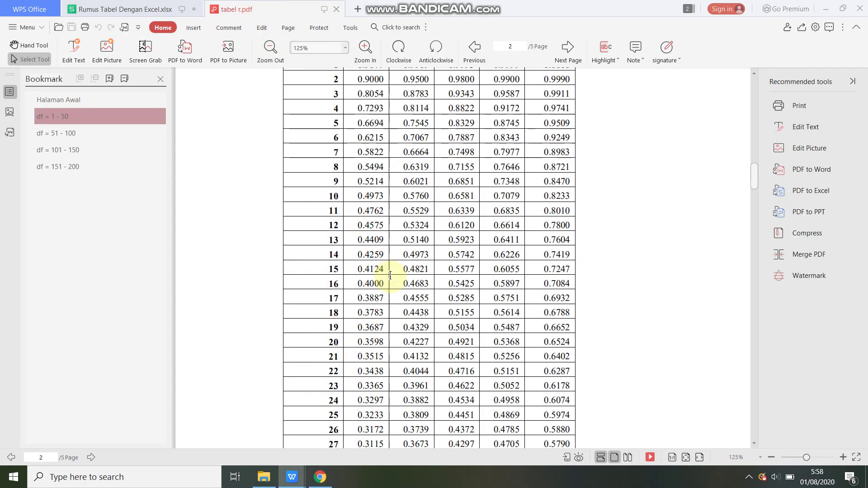
pyautogui.click(131, 8)
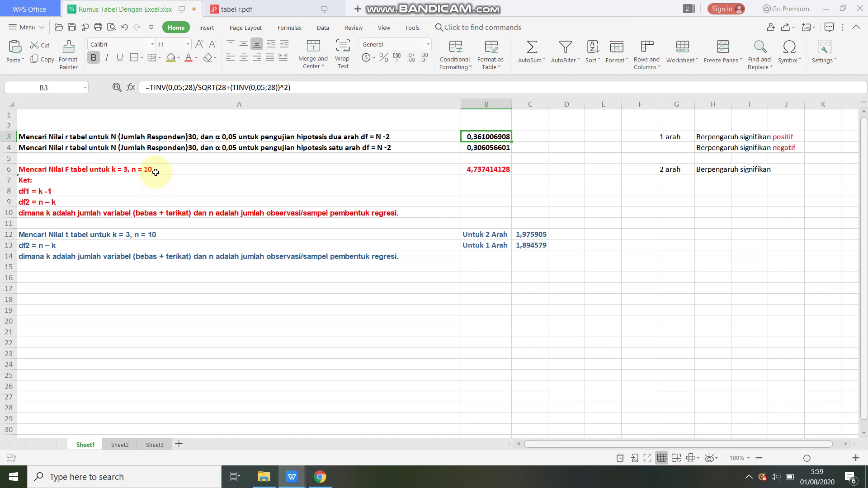
# - Review the degrees-of-freedom arguments 2 and 7 in B6's =FINV(0,05;2;7) and recommit it unchanged
pyautogui.click(156, 172)
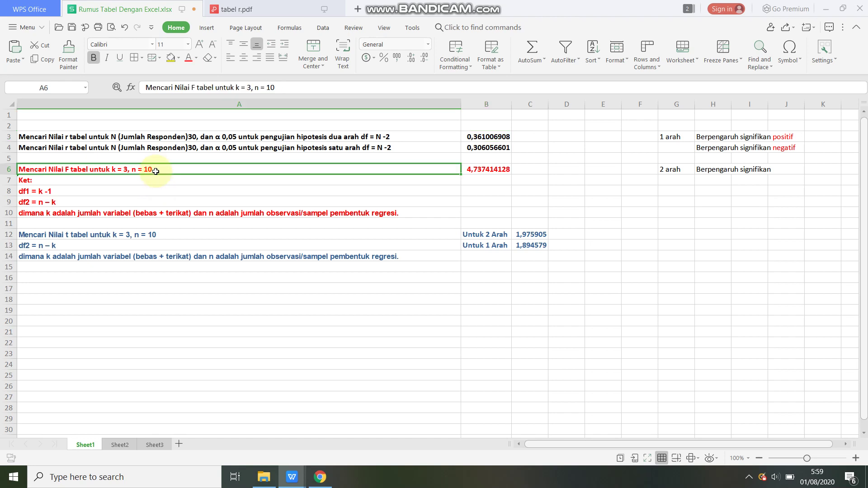
pyautogui.click(465, 171)
pyautogui.click(177, 88)
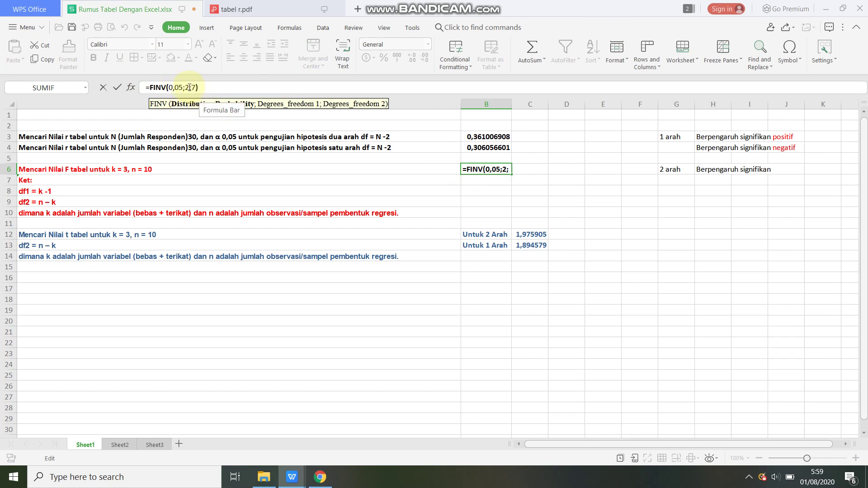
pyautogui.click(189, 87)
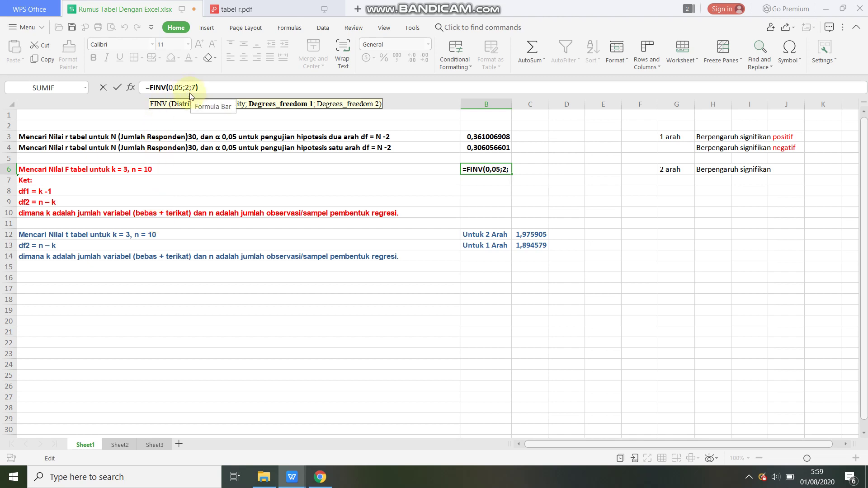
pyautogui.click(186, 91)
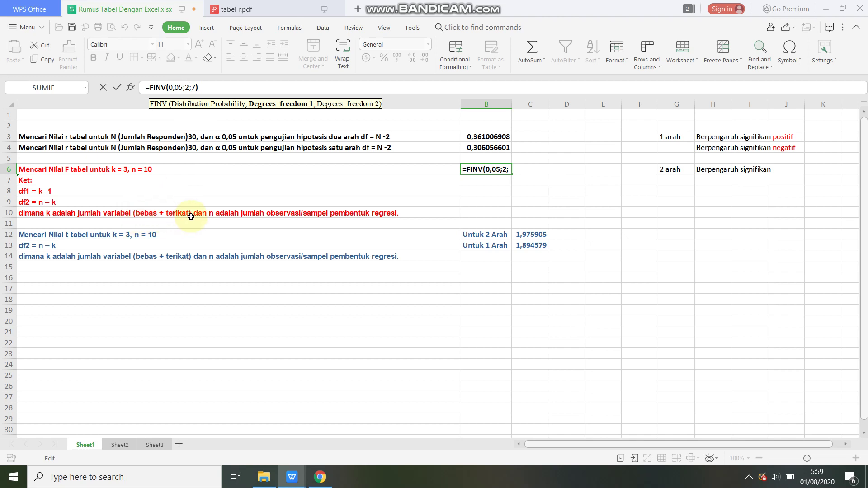
pyautogui.click(336, 104)
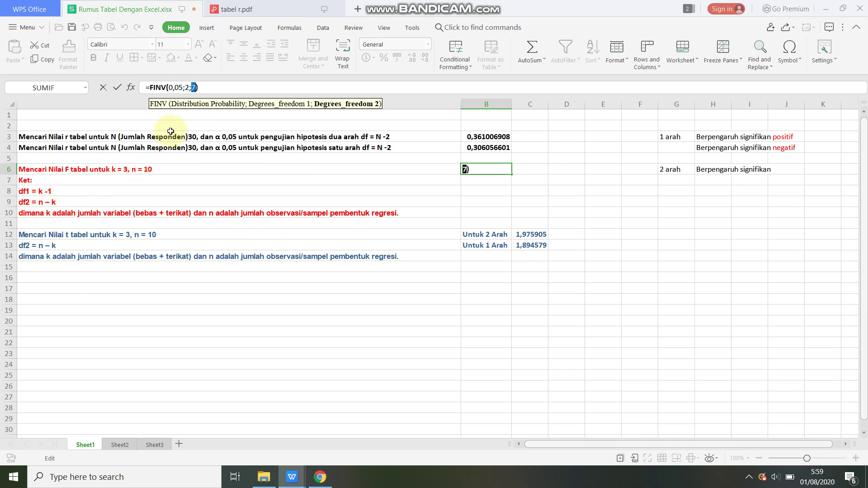
pyautogui.press('Return')
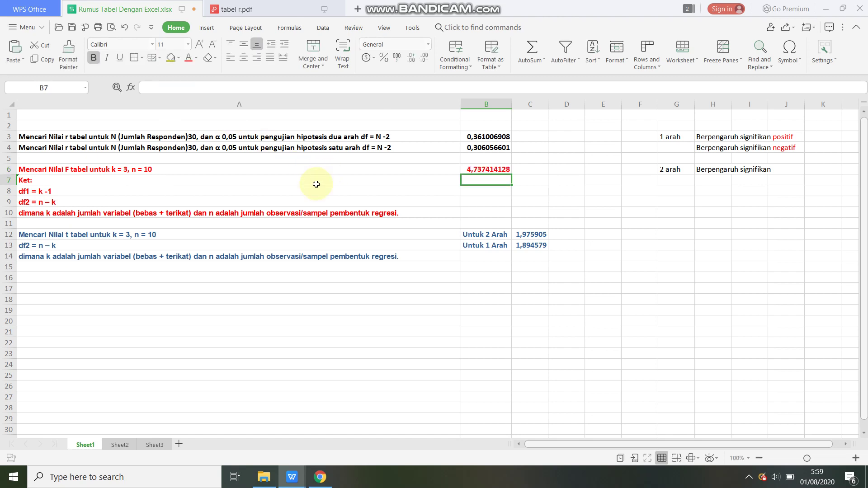
pyautogui.click(473, 168)
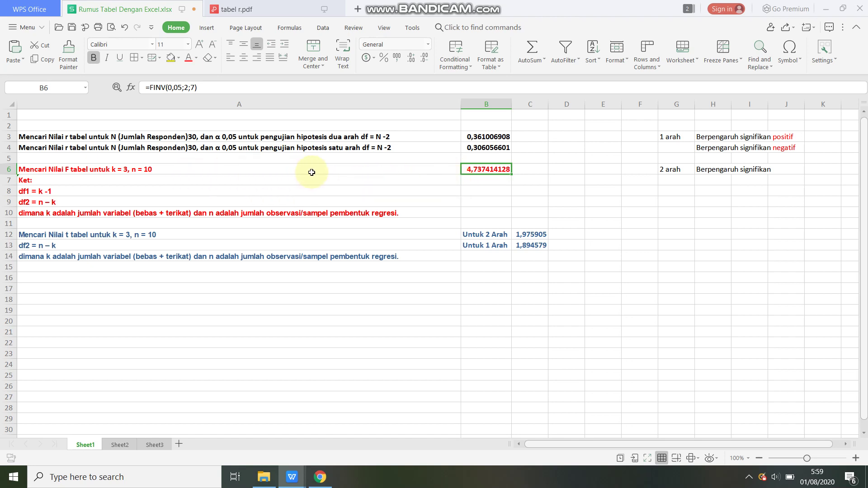
pyautogui.moveTo(434, 7)
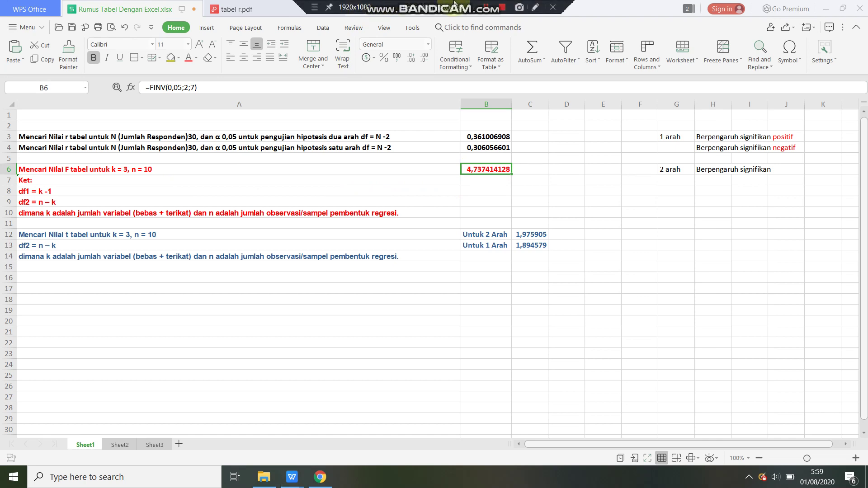
# - Recheck B6's FINV formula once more, then bring up the F distribution table PDF
pyautogui.click(366, 9)
pyautogui.click(121, 9)
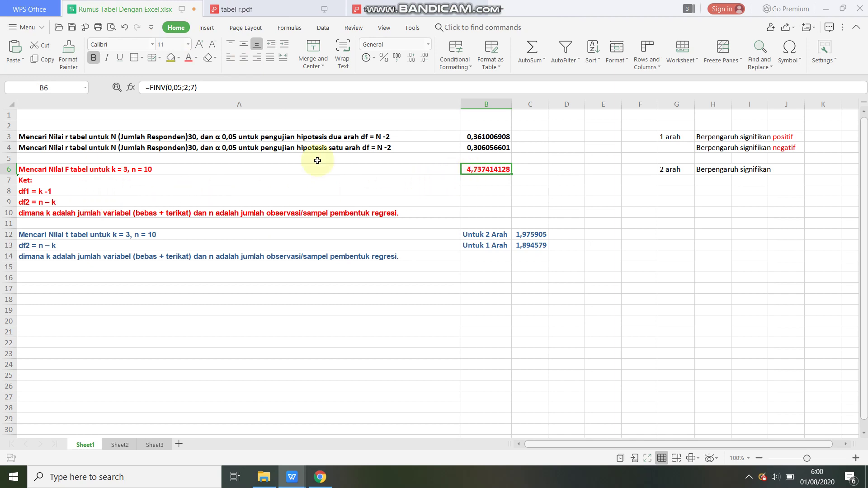
pyautogui.click(188, 93)
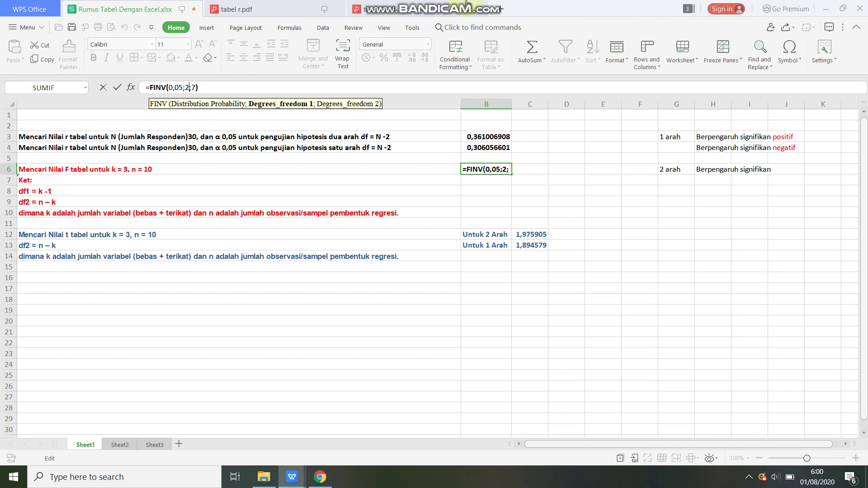
pyautogui.click(409, 9)
# - Zoom into the F-table and mark 4.74 at numerator df 2, denominator df 7
pyautogui.scroll(-3, 410, 110)
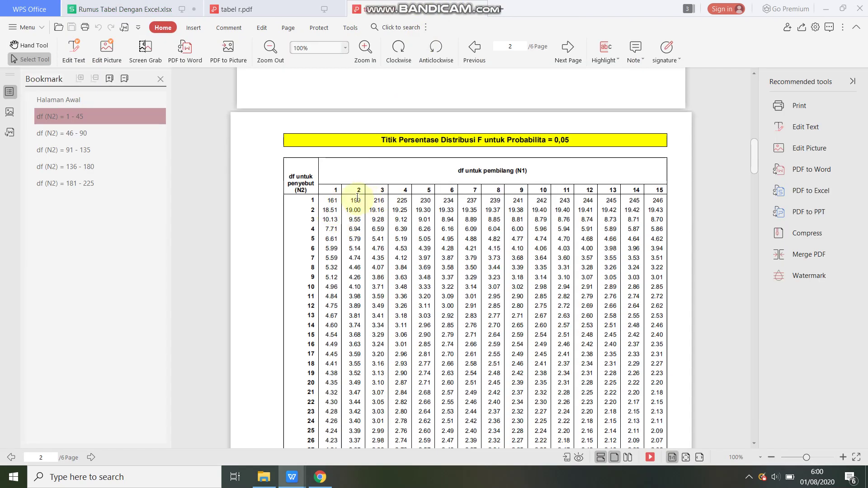
pyautogui.moveTo(352, 267); pyautogui.dragTo(359, 259)
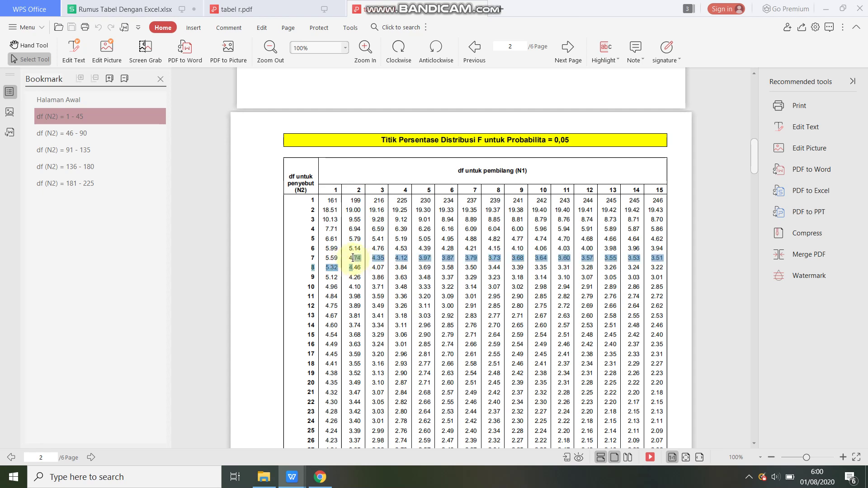
pyautogui.click(345, 266)
pyautogui.click(365, 48)
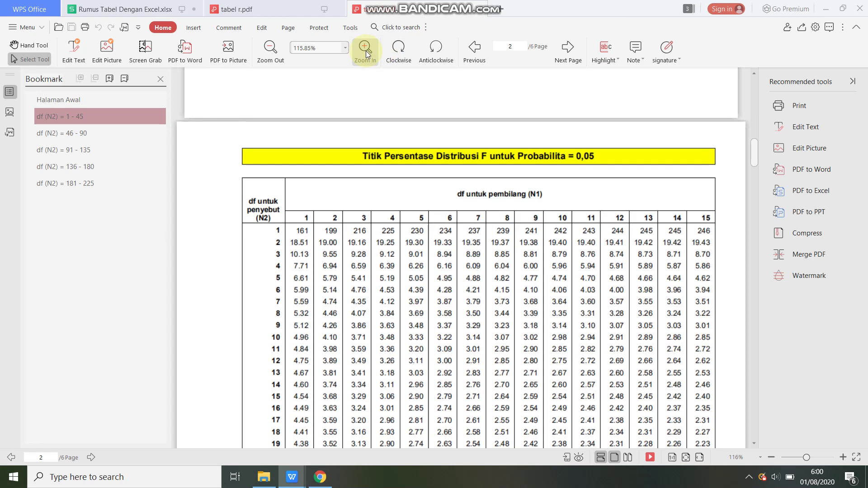
pyautogui.click(366, 50)
pyautogui.scroll(-1, 312, 254)
pyautogui.moveTo(324, 273); pyautogui.dragTo(340, 274)
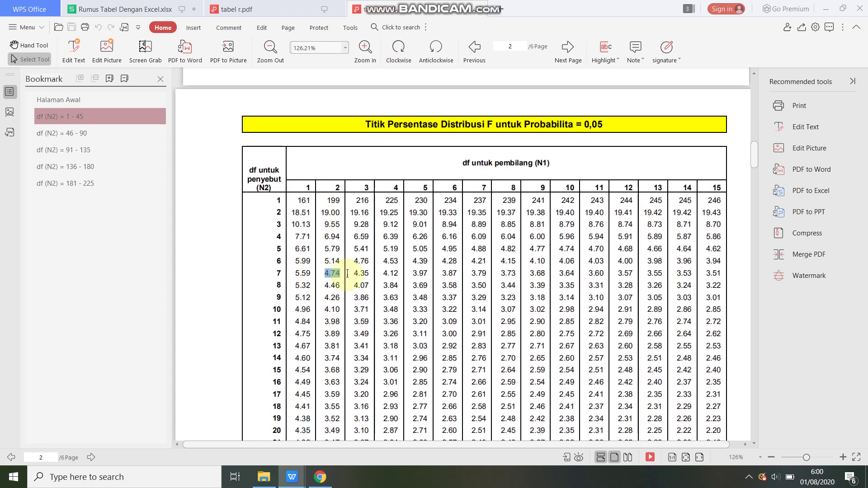
pyautogui.click(103, 4)
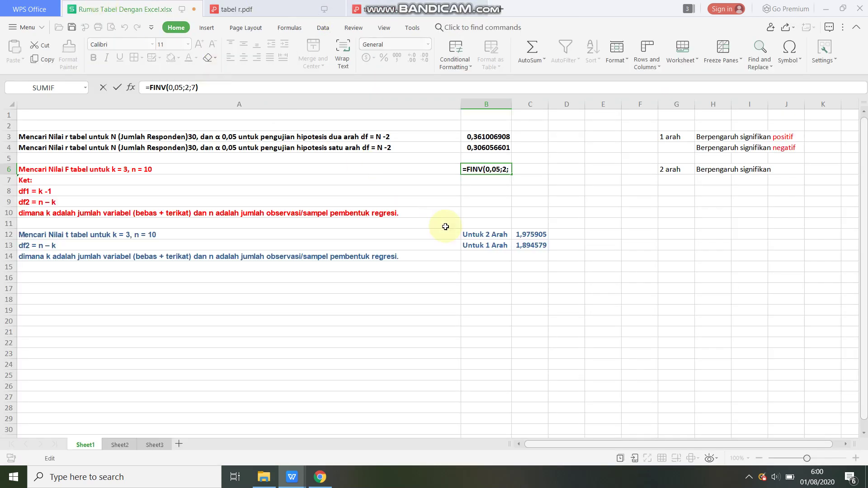
# - Recommit B6's =FINV(0,05;2;7) so it keeps returning 4,737414128
pyautogui.press('Return')
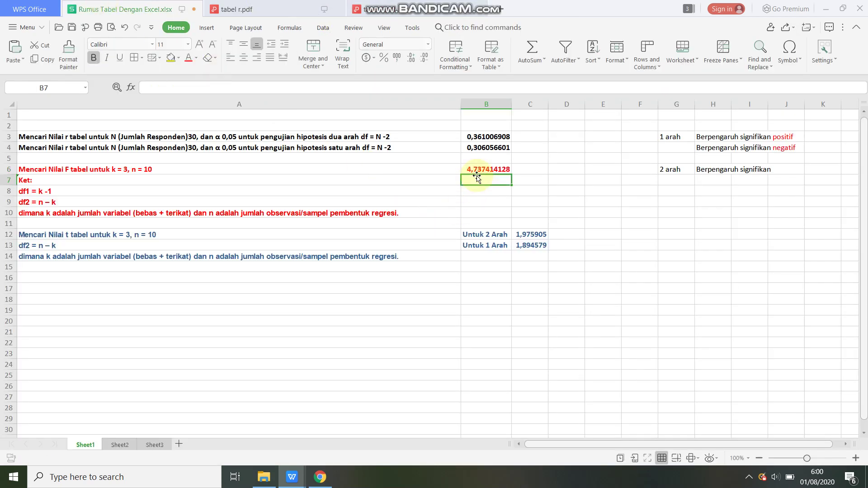
pyautogui.click(477, 170)
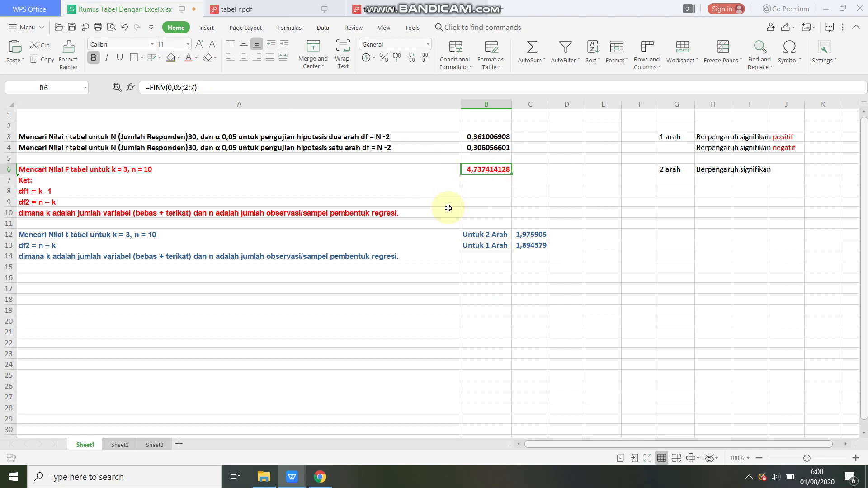
pyautogui.click(185, 87)
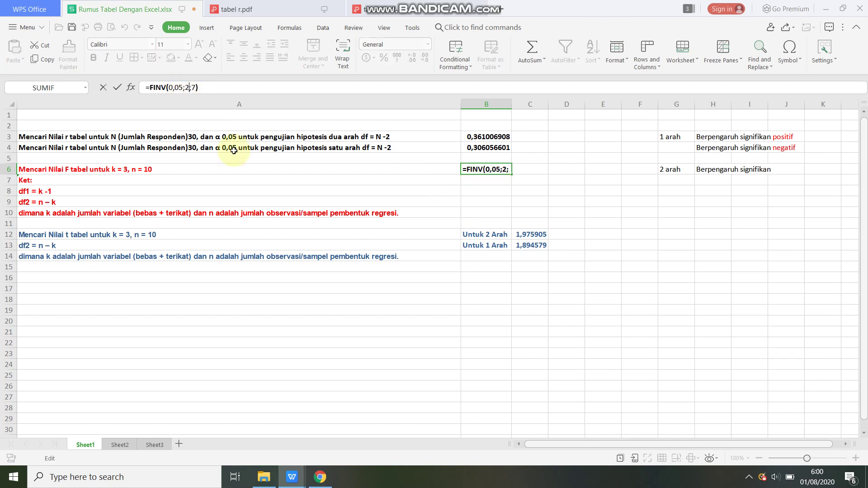
pyautogui.press('Return')
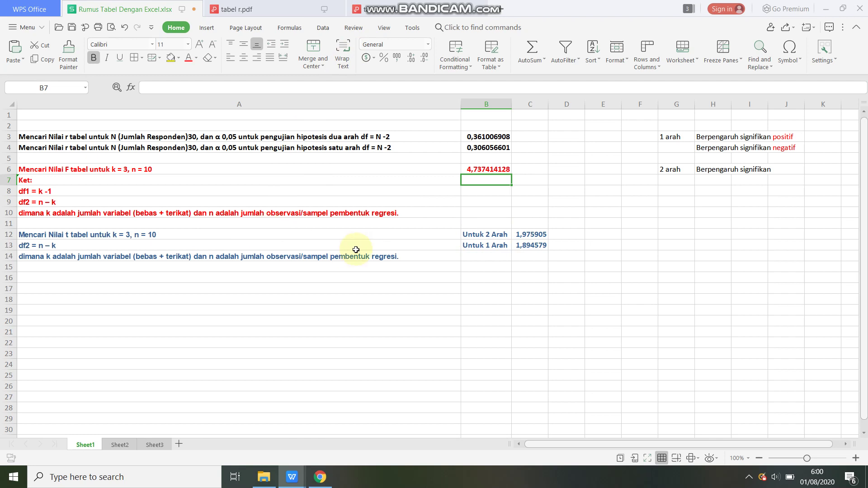
# - Change C12 from =TINV(0,05;150) to =TINV(0,05;7), giving 2,364624252
pyautogui.click(520, 235)
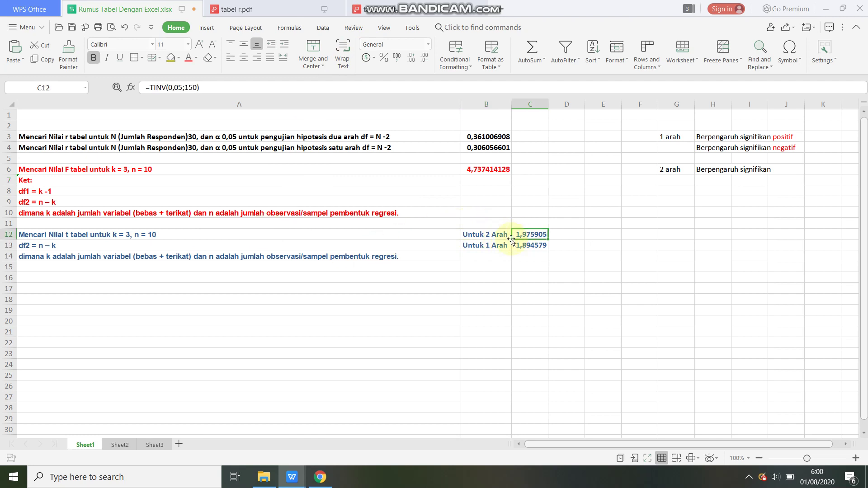
pyautogui.click(495, 235)
pyautogui.click(491, 247)
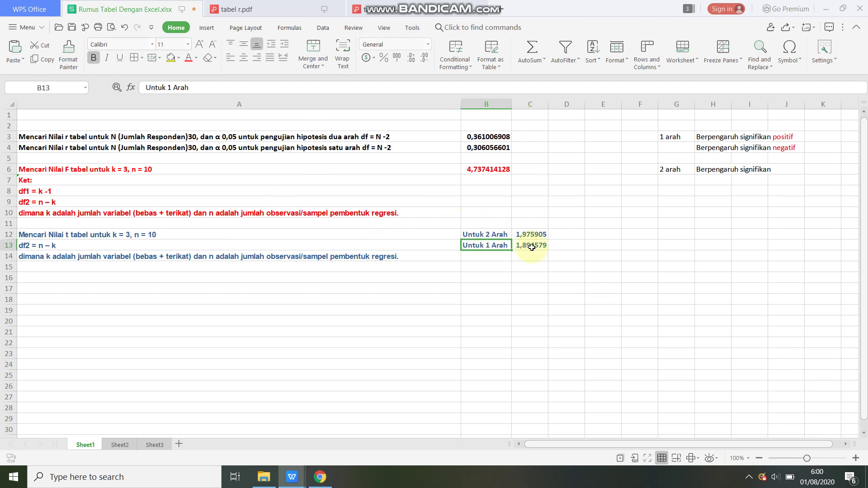
pyautogui.click(541, 235)
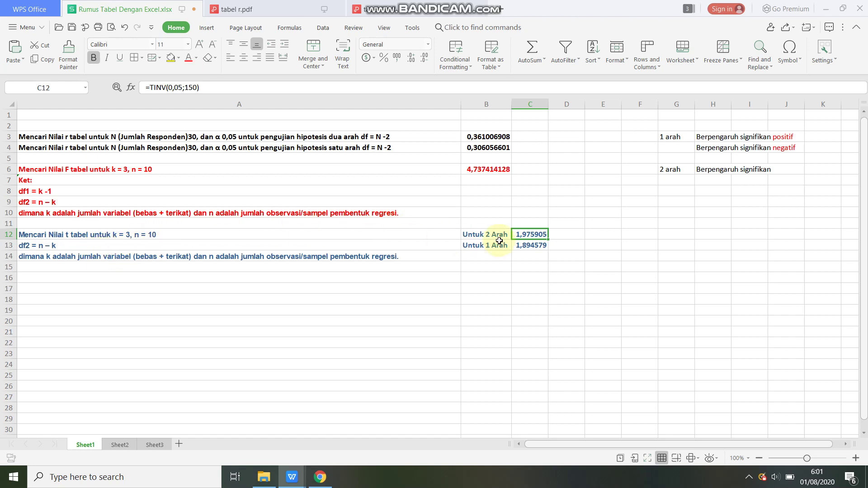
pyautogui.click(188, 87)
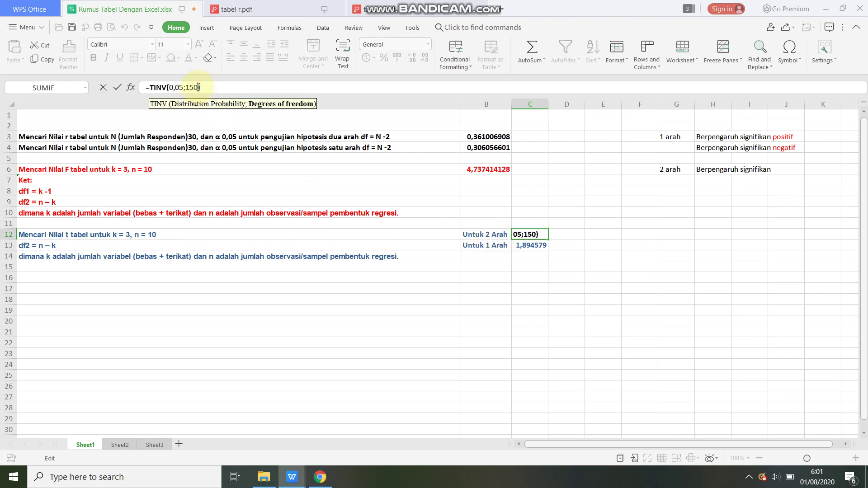
pyautogui.press('BackSpace')
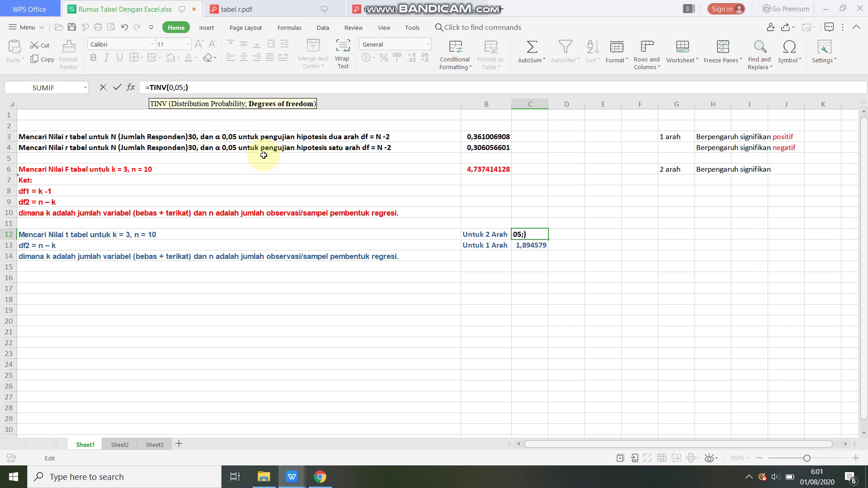
pyautogui.write('7')
pyautogui.press('Return')
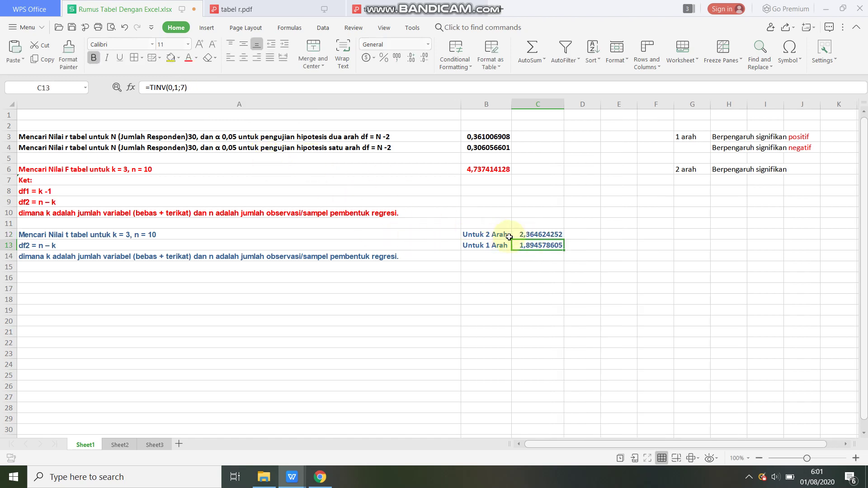
pyautogui.click(529, 234)
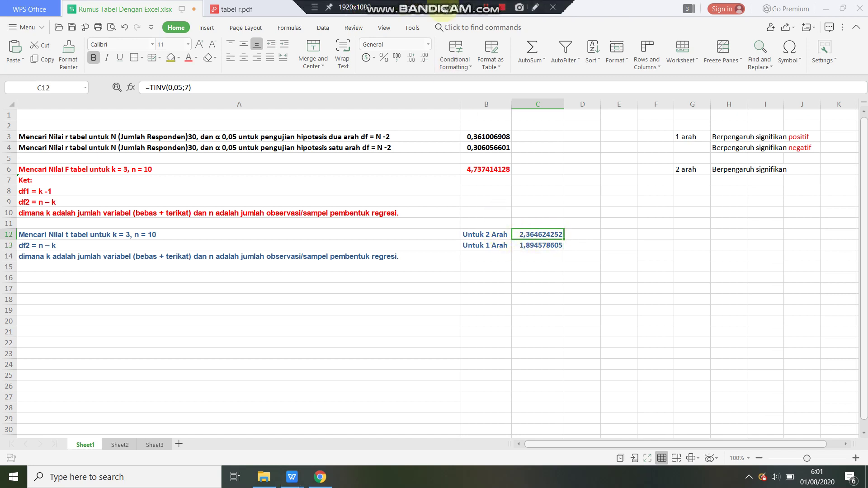
pyautogui.click(484, 14)
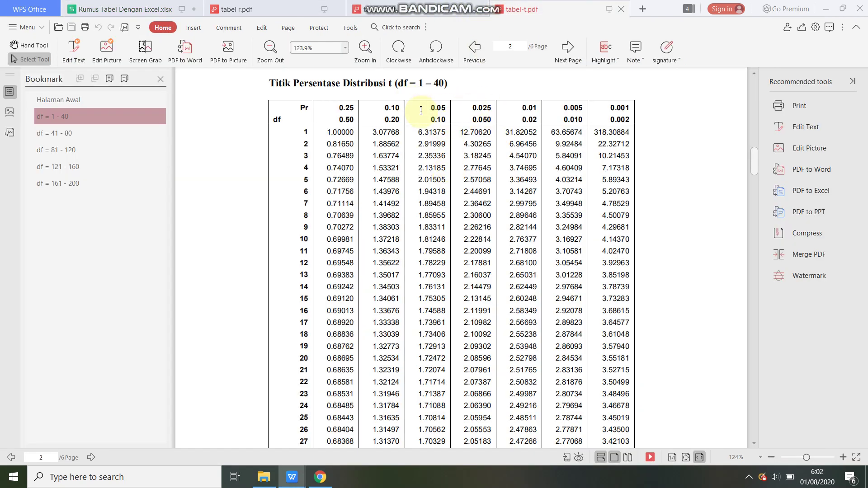
pyautogui.moveTo(353, 104); pyautogui.dragTo(449, 121)
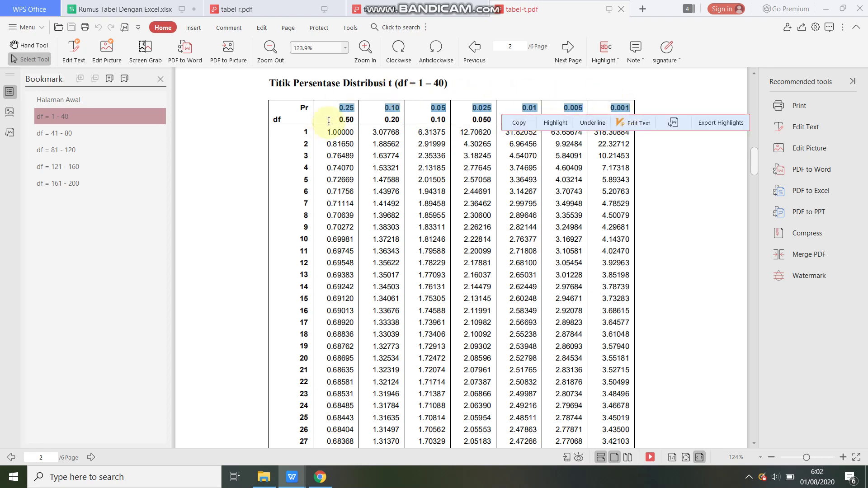
pyautogui.moveTo(330, 132); pyautogui.dragTo(620, 120)
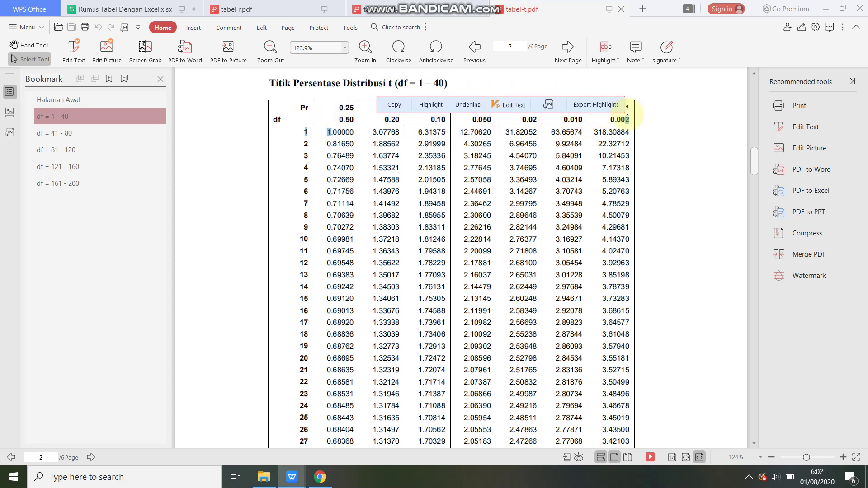
pyautogui.click(194, 9)
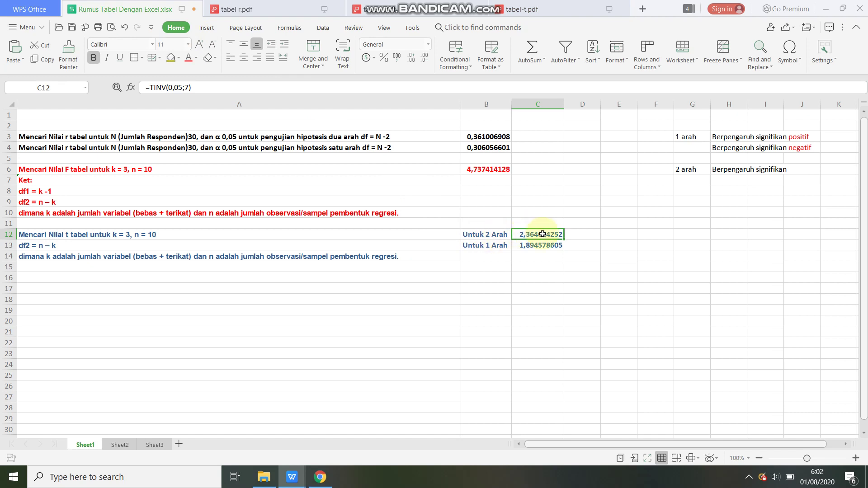
pyautogui.click(548, 8)
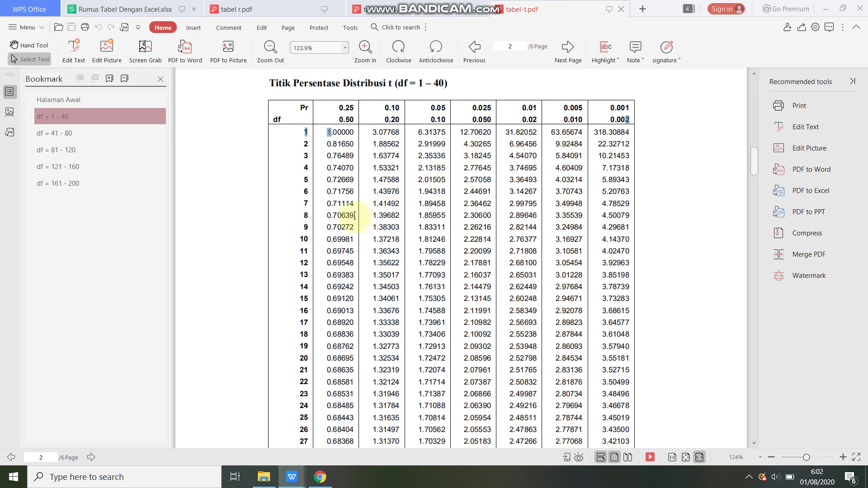
pyautogui.moveTo(323, 205); pyautogui.dragTo(473, 209)
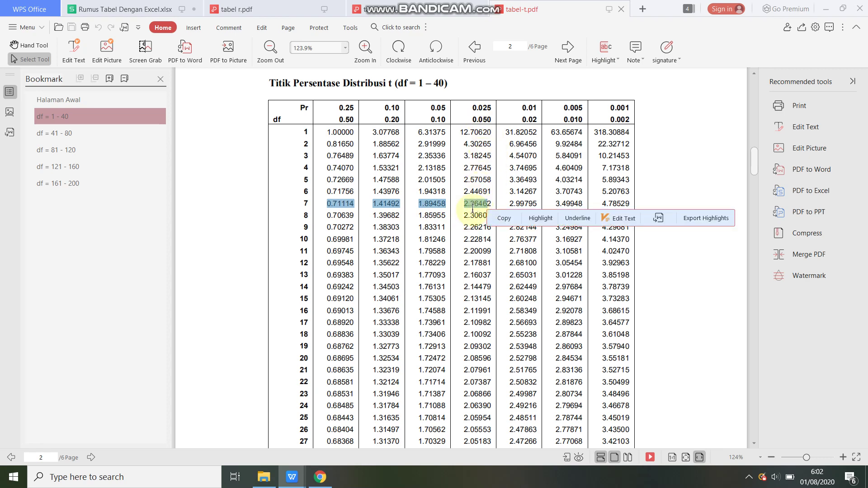
pyautogui.hotkey('ctrl', 'Tab')
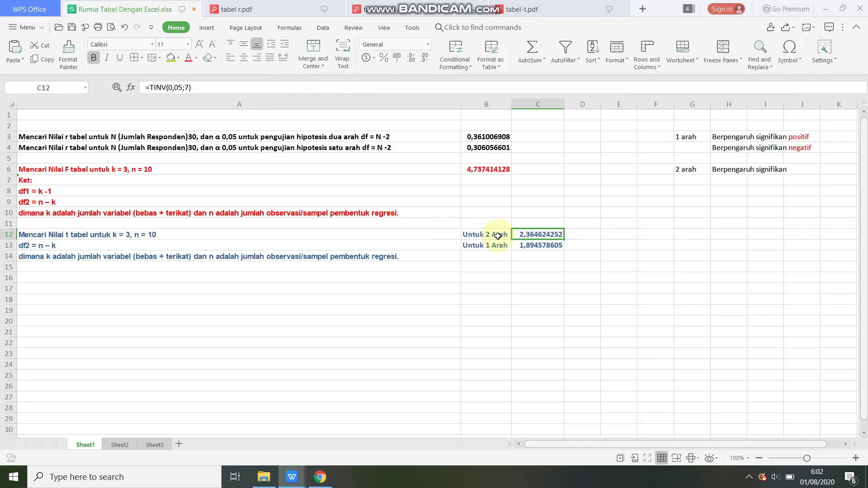
pyautogui.click(523, 248)
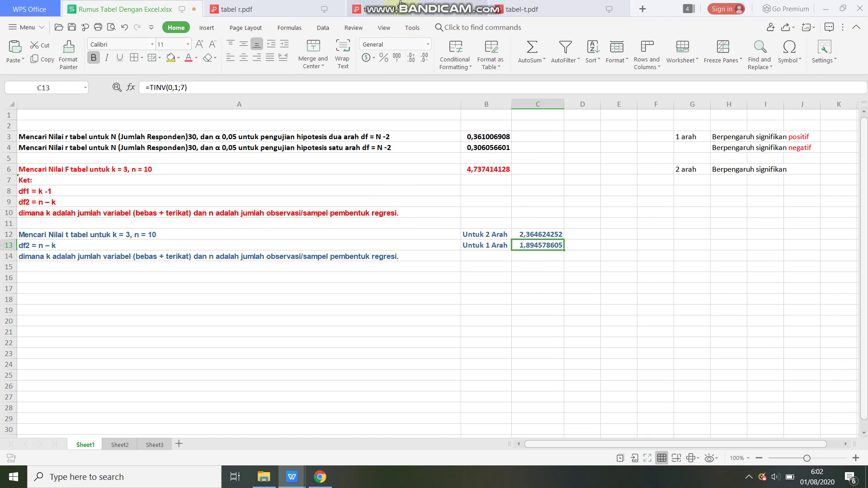
pyautogui.click(570, 6)
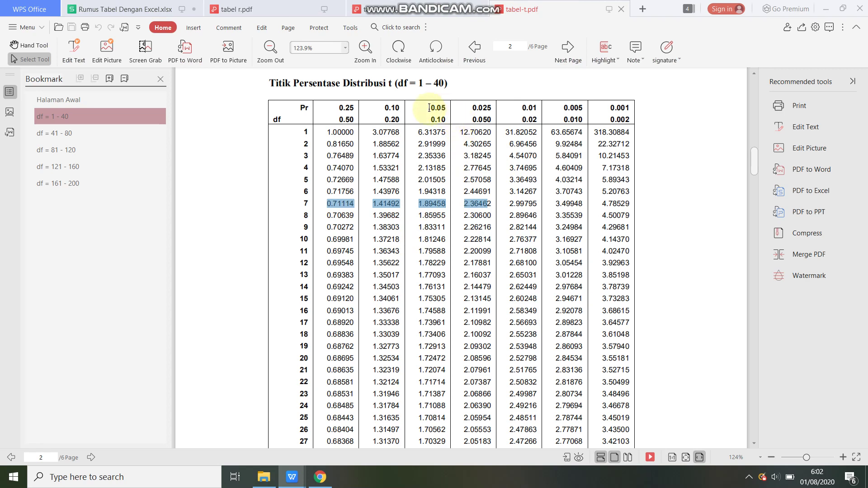
pyautogui.moveTo(428, 109); pyautogui.dragTo(446, 109)
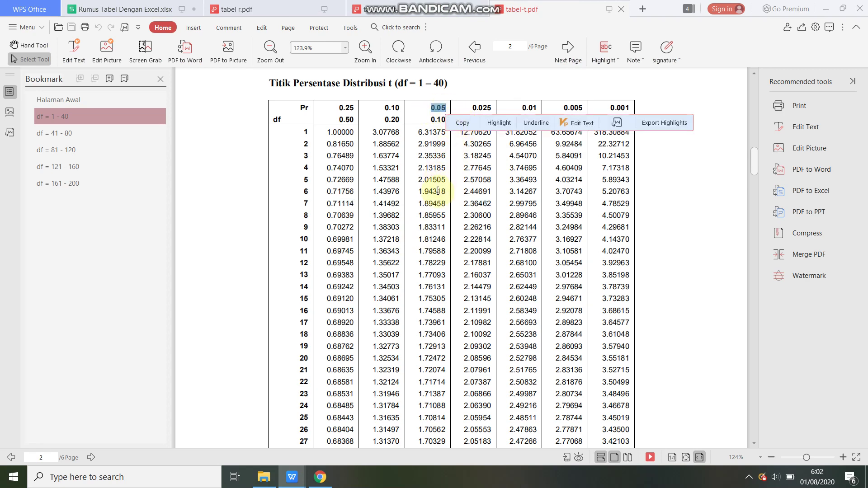
pyautogui.moveTo(418, 204); pyautogui.dragTo(442, 204)
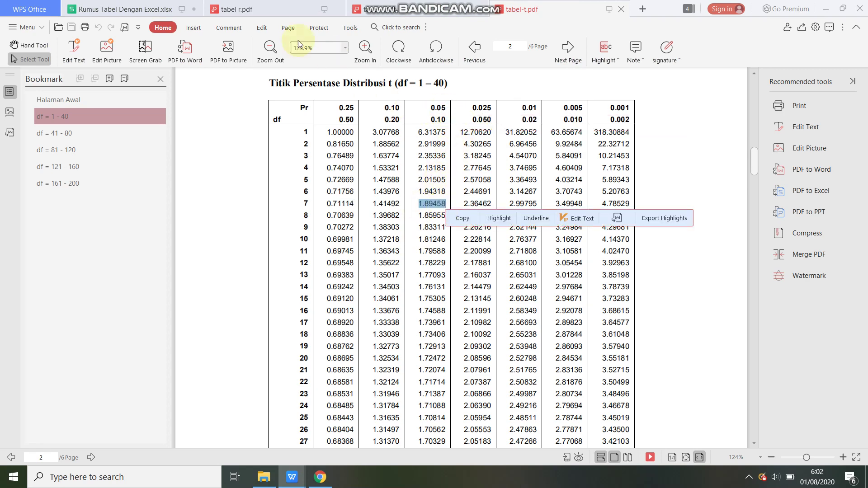
pyautogui.click(131, 10)
pyautogui.click(506, 288)
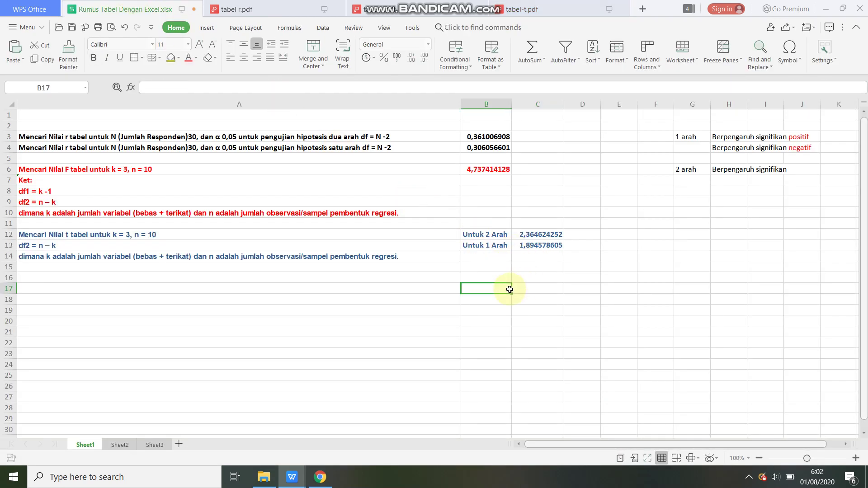